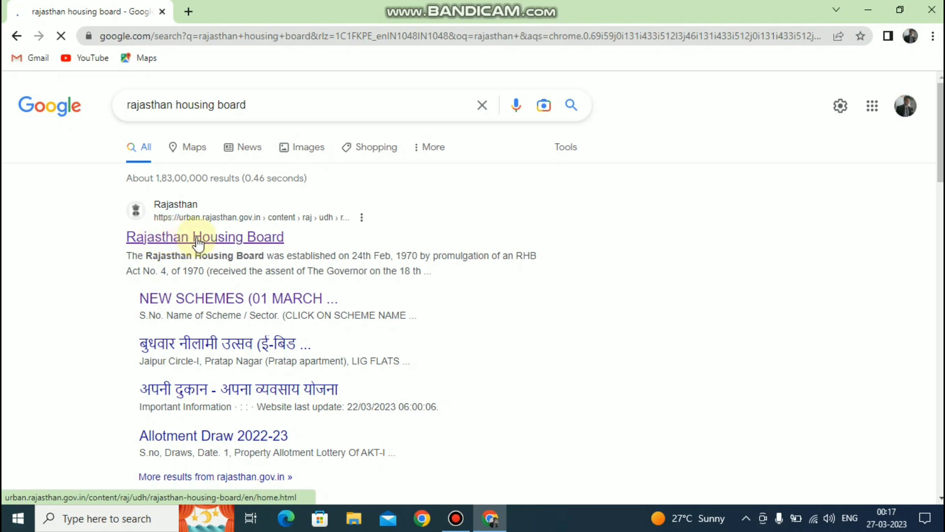
Step: Open the Salumber Housing Scheme under New Schemes and follow its registration link to the login page
click(229, 299)
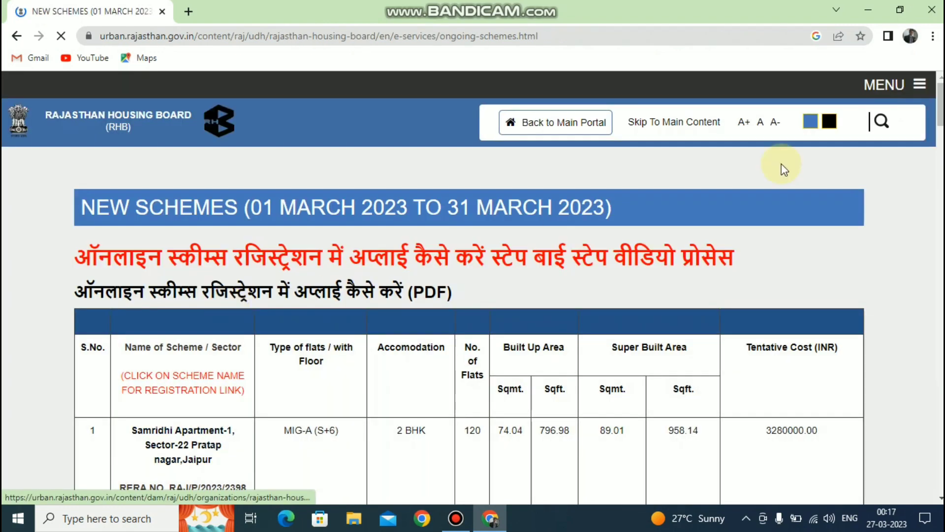
scroll(473, 295, down, 3)
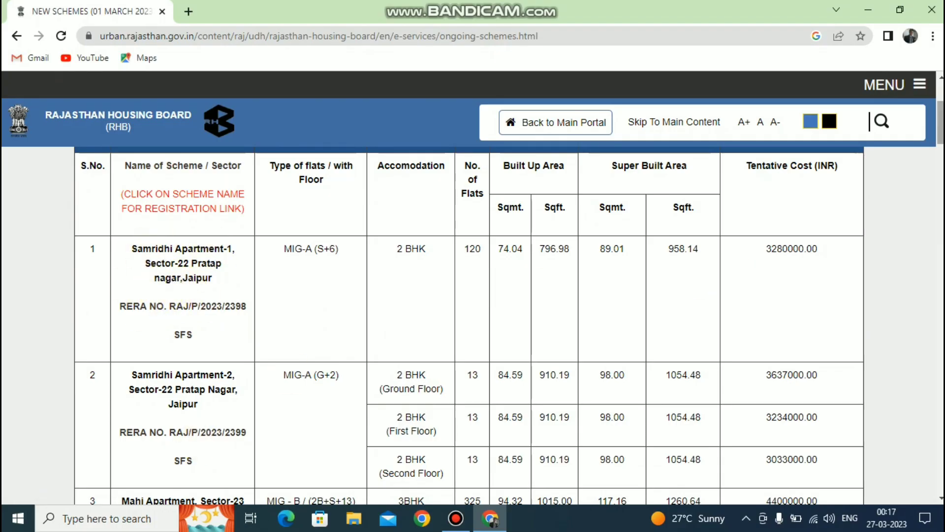
scroll(539, 294, down, 5)
scroll(468, 325, down, 4)
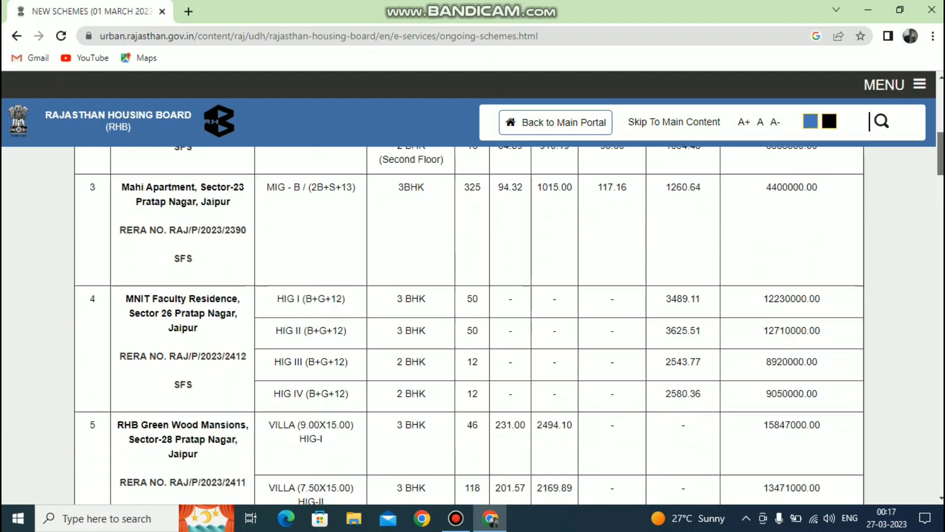
scroll(204, 246, down, 20)
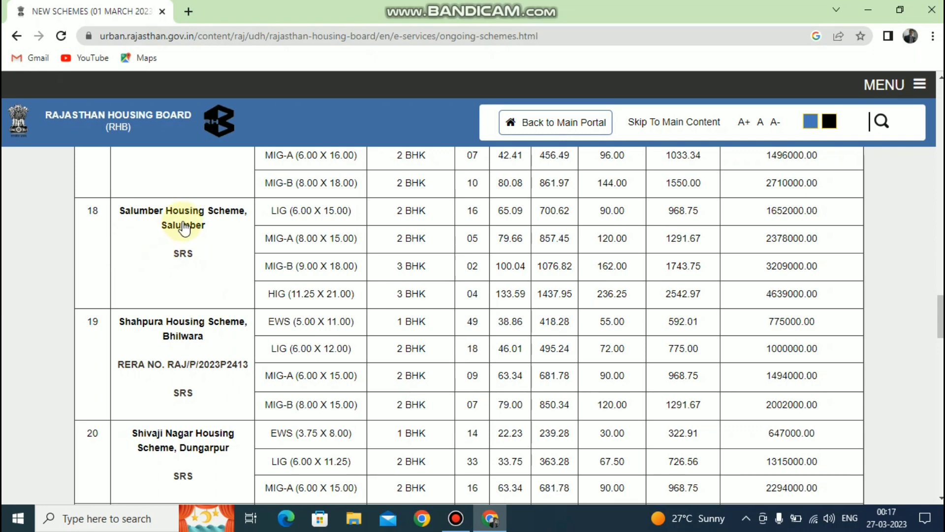
click(180, 219)
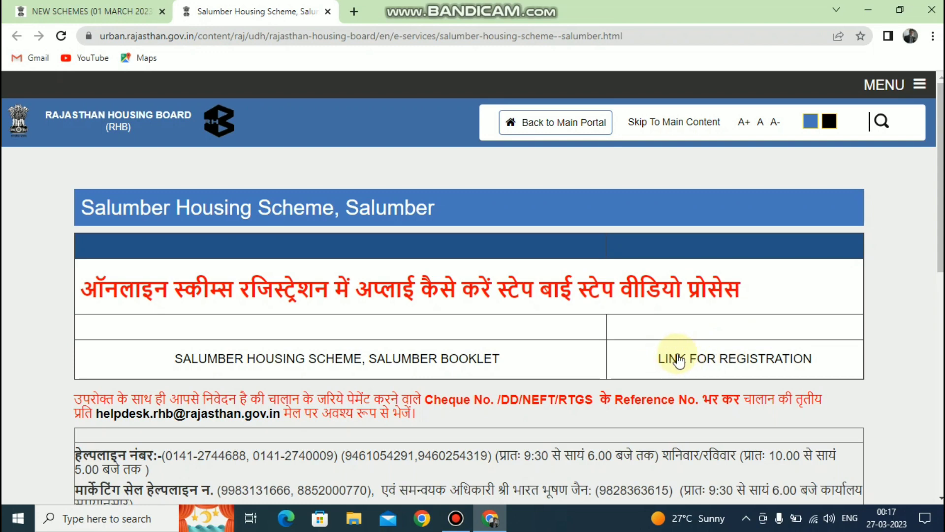
click(695, 359)
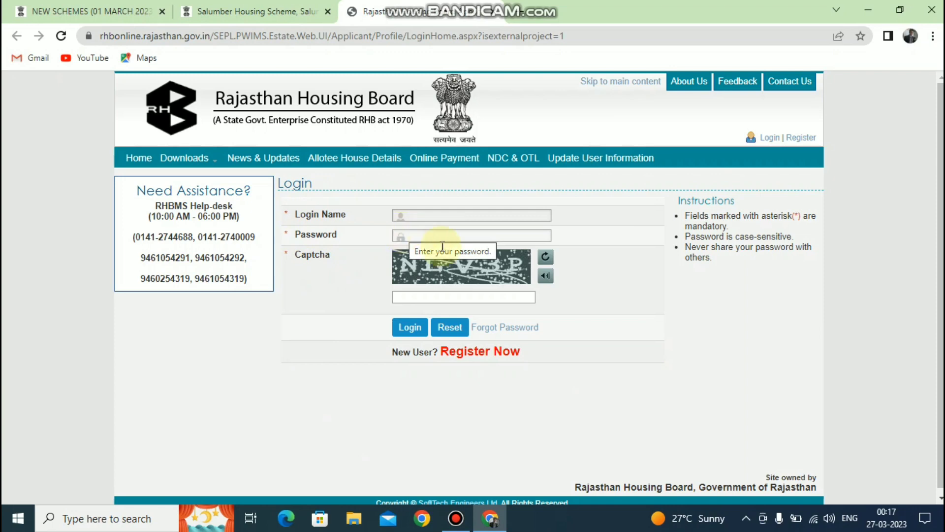
Step: Start a new user registration and enter the applicant's first, middle and last name
click(469, 352)
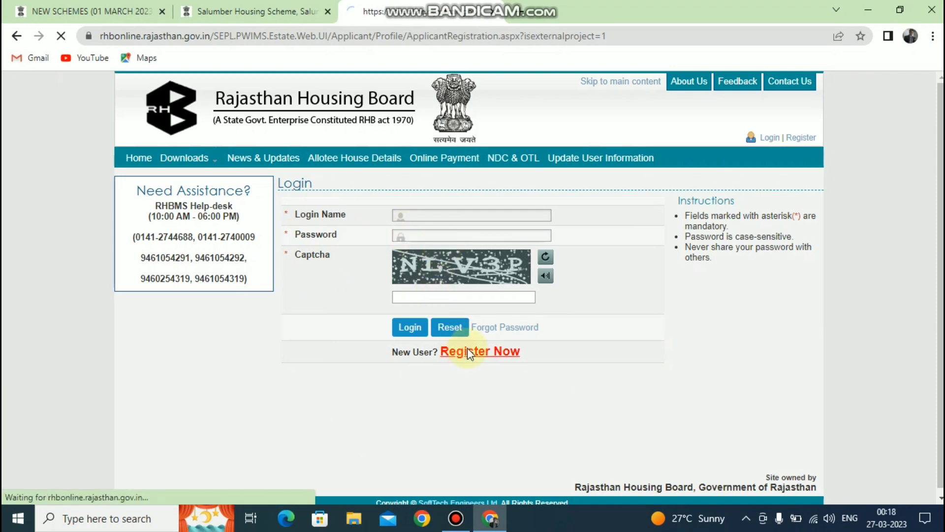
click(458, 238)
text(k)
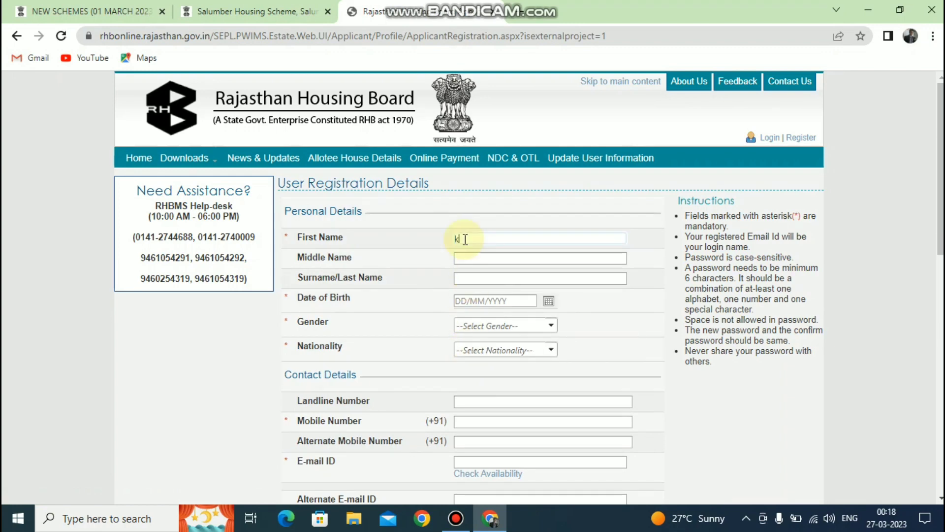
key(Tab)
click(465, 240)
key(BackSpace)
key(BackSpace)
click(470, 257)
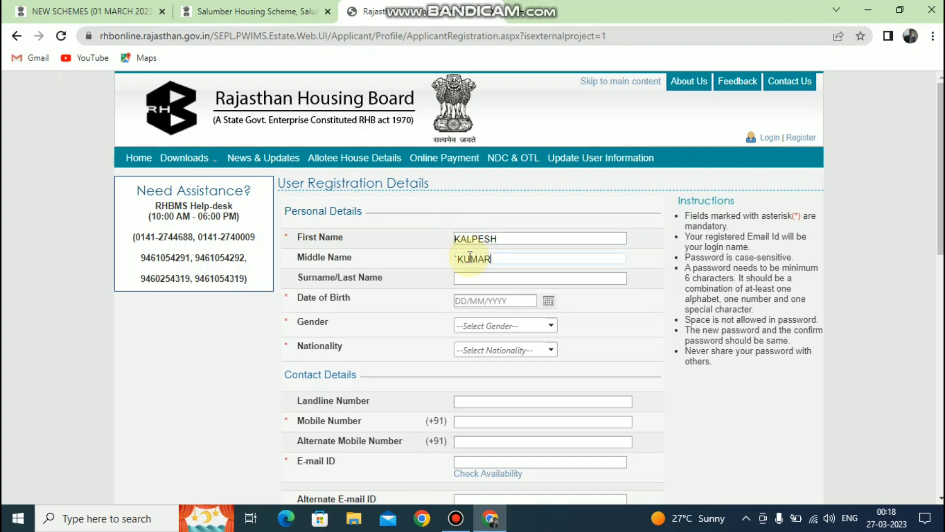
click(467, 279)
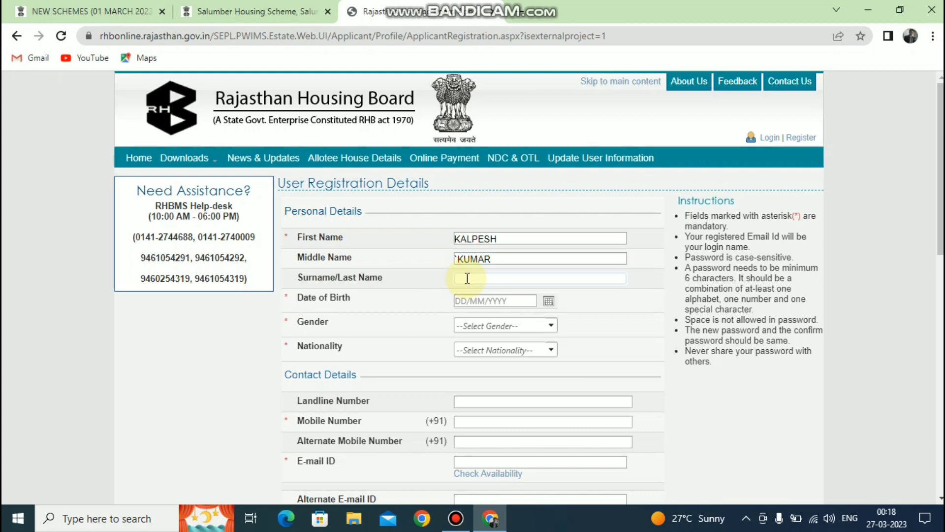
Step: Pick the date of birth, set gender to Female and nationality to Indian
click(548, 304)
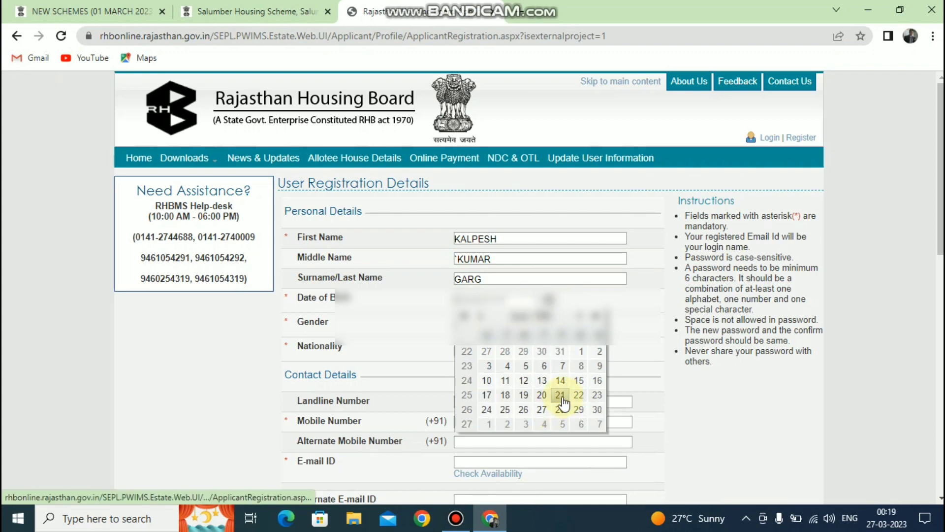
click(563, 397)
click(475, 325)
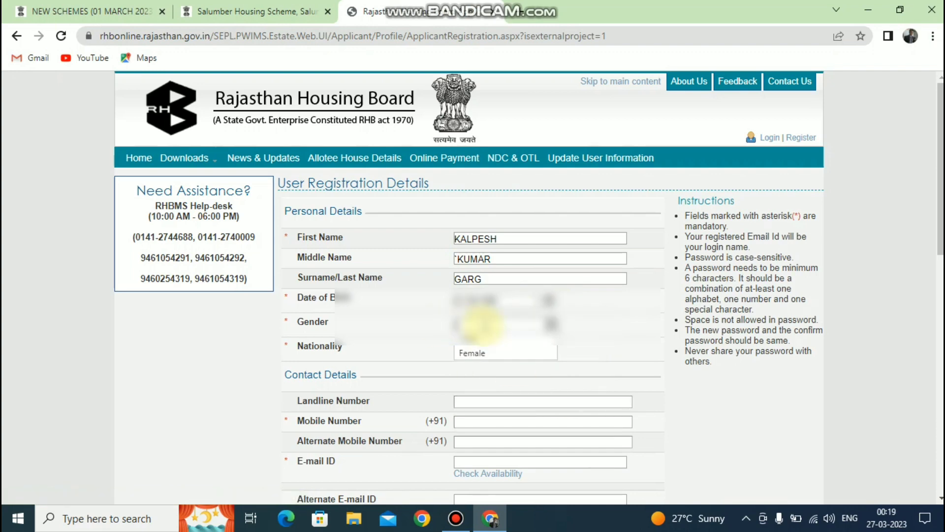
click(471, 354)
click(474, 350)
click(473, 368)
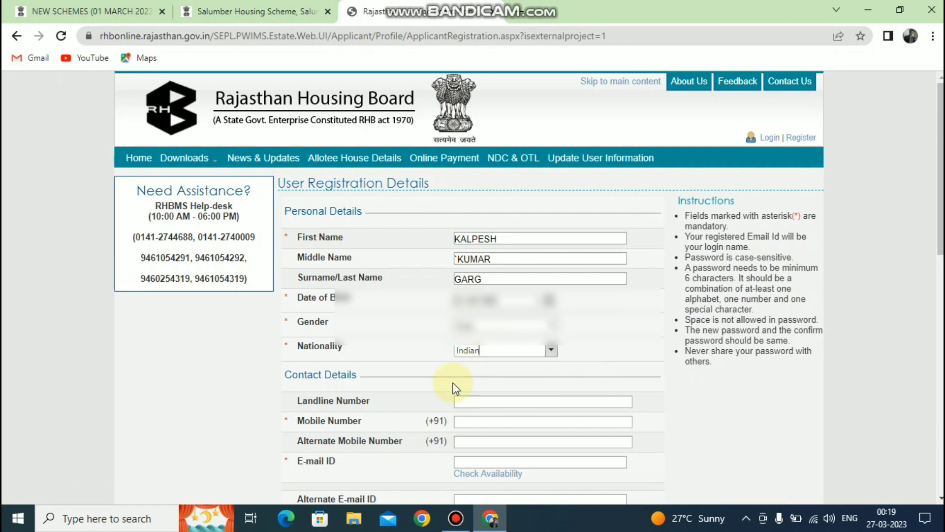
Step: Enter the applicant's mobile number, alternate mobile number and e-mail address
click(472, 420)
text(987654)
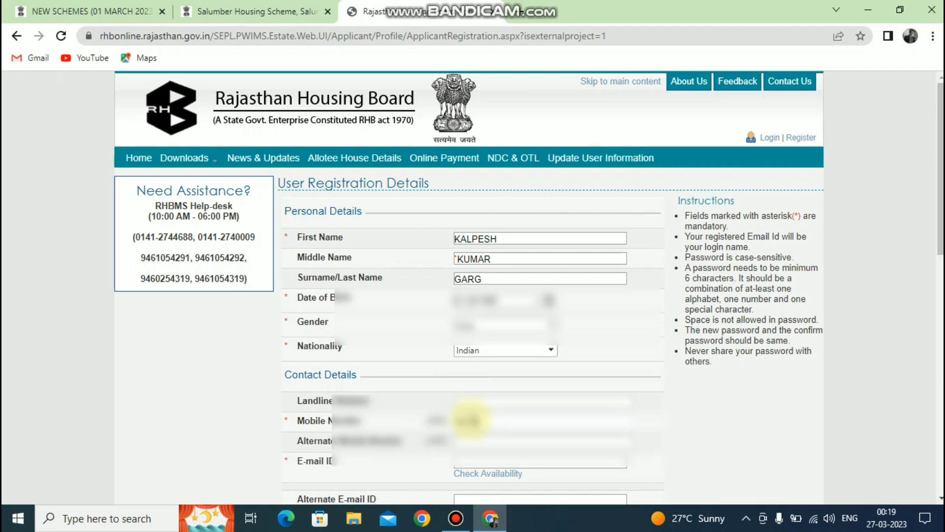
text(3210)
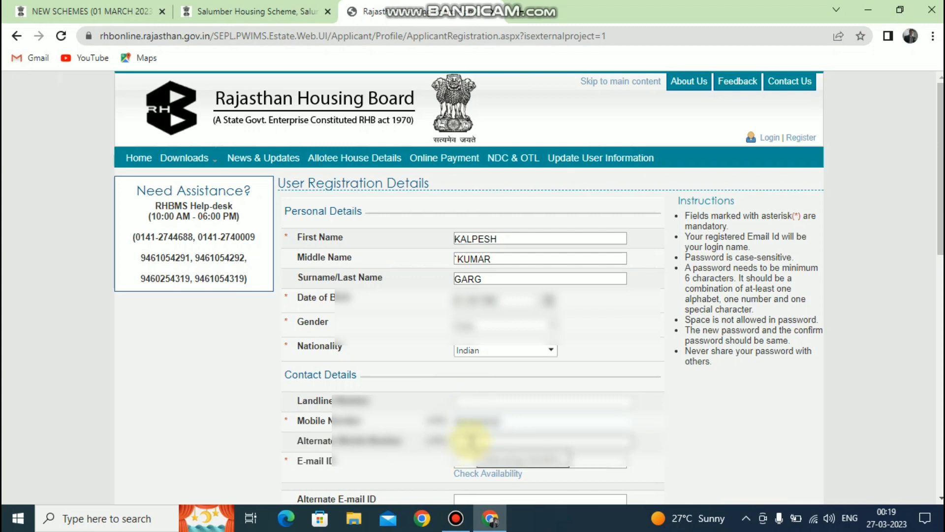
click(471, 439)
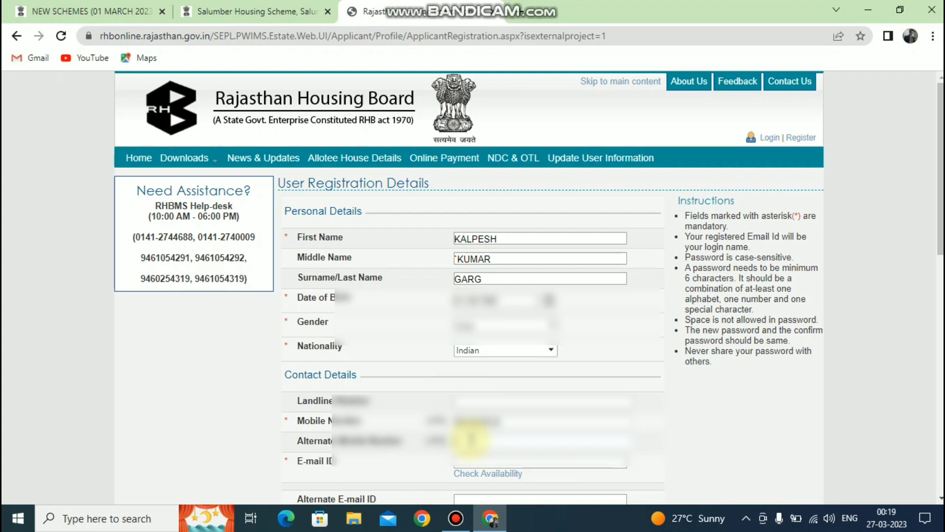
click(474, 462)
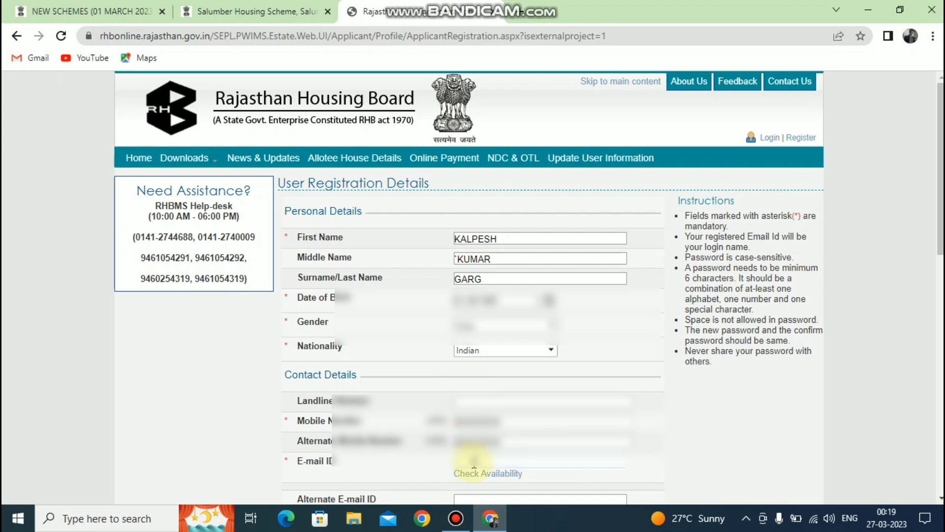
text(kalpesh)
key(BackSpace)
key(BackSpace)
key(BackSpace)
key(BackSpace)
key(BackSpace)
key(BackSpace)
key(BackSpace)
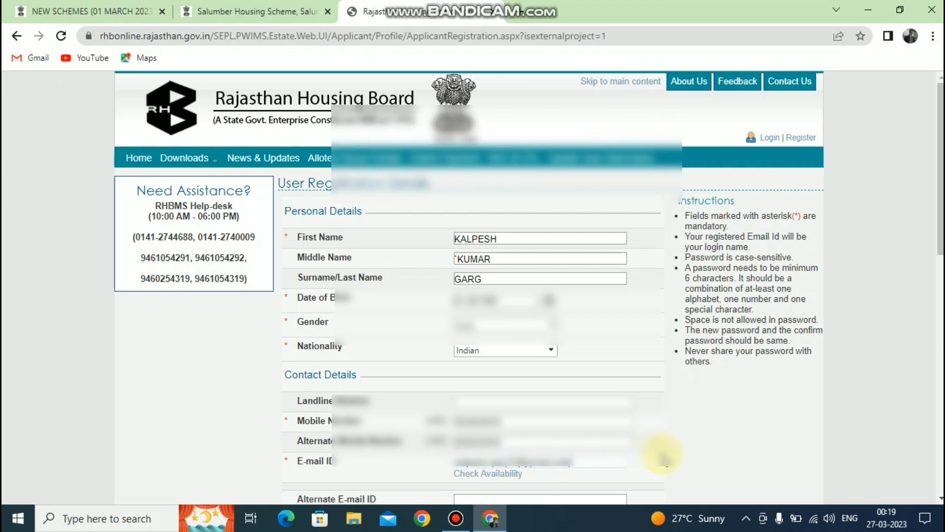
scroll(461, 202, down, 6)
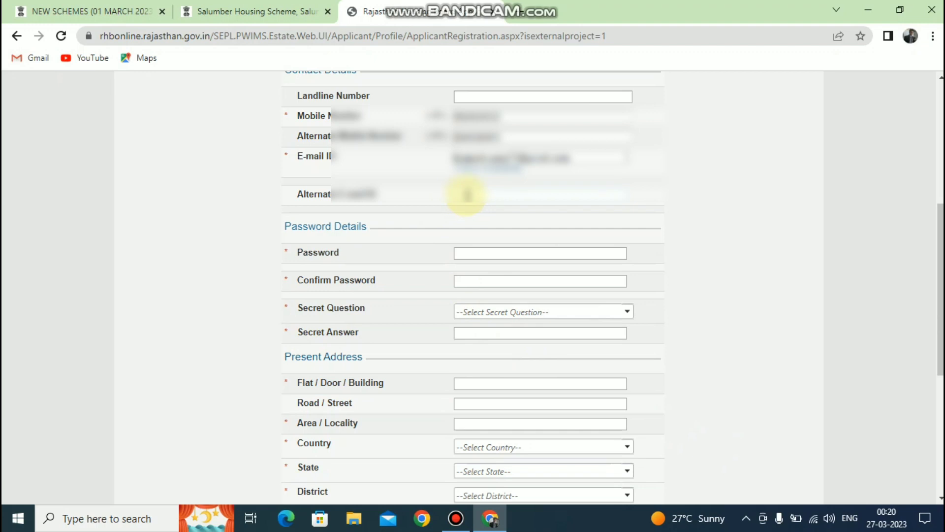
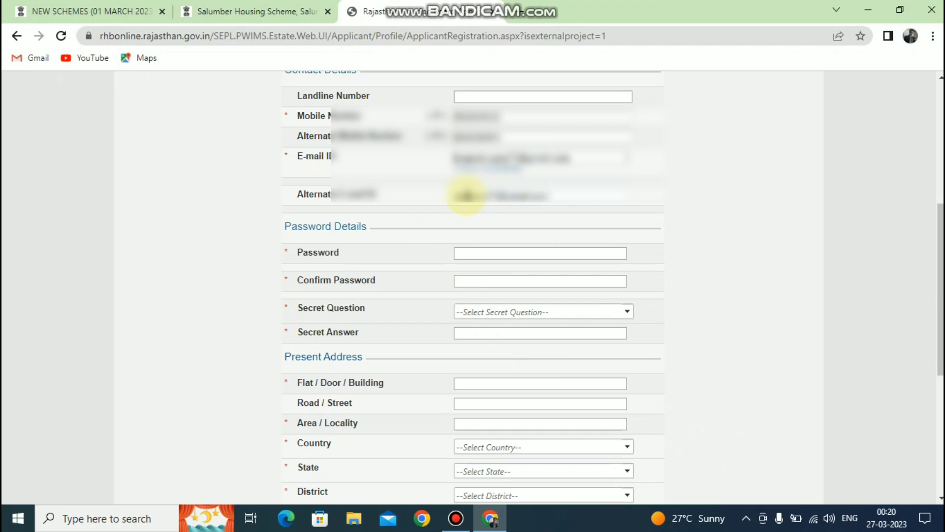
Step: Enter the alternate e-mail address, then type the account password and its confirmation
click(478, 254)
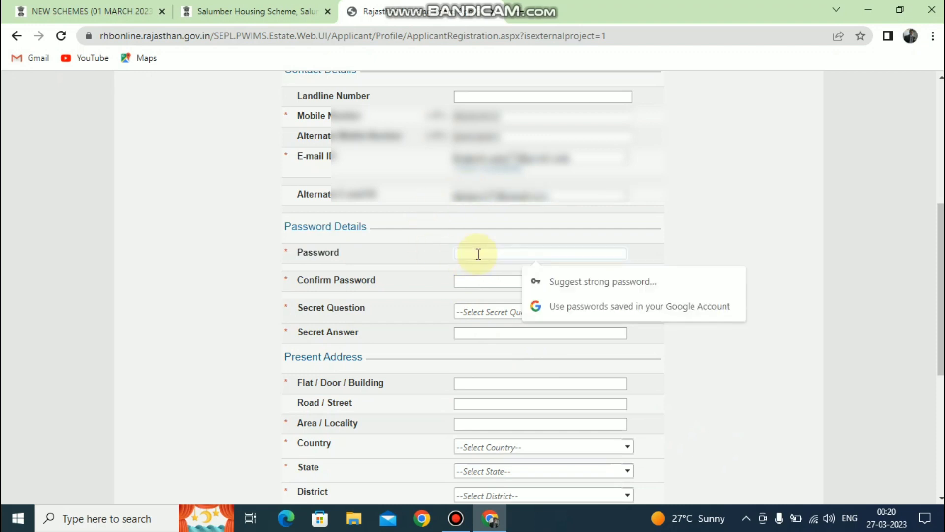
text(••••••••••••••••)
click(473, 280)
text(•••••••••••••••)
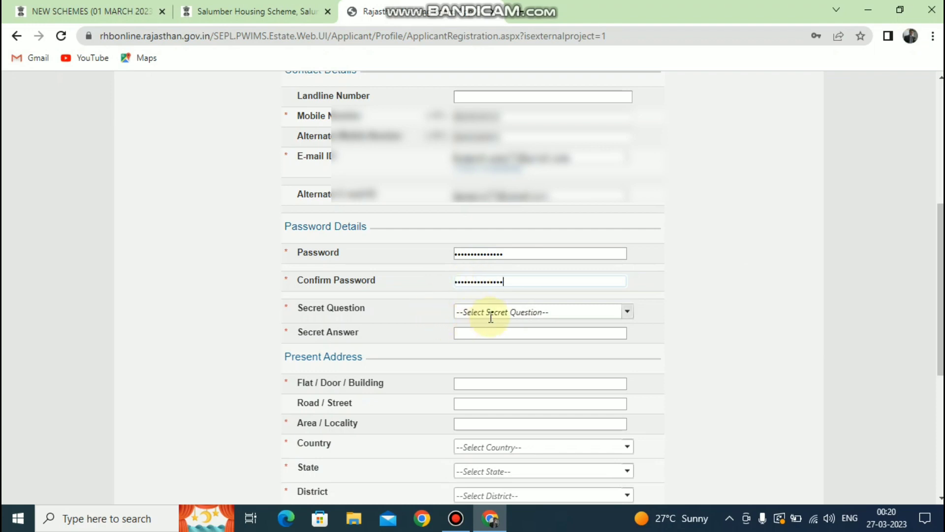
Step: Choose 'What was your childhood nickname?' as the secret question and type its answer
click(516, 311)
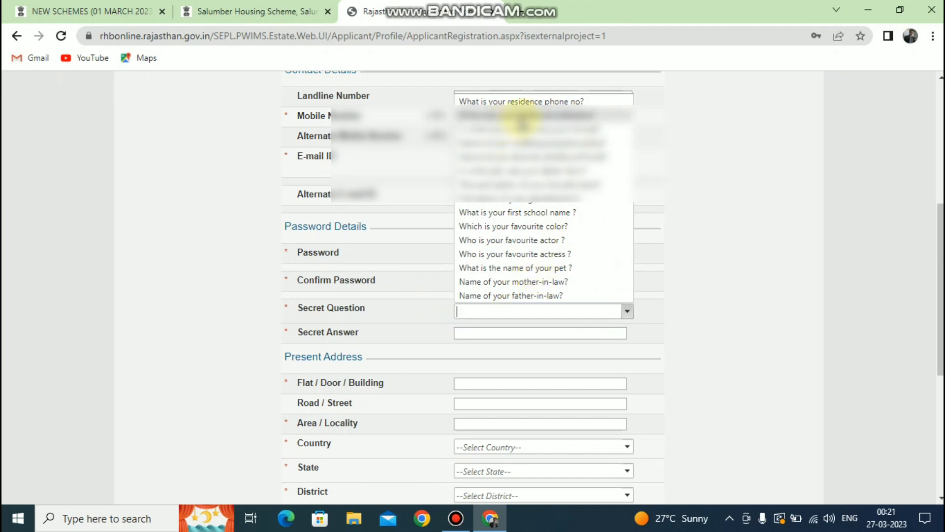
click(523, 123)
click(482, 334)
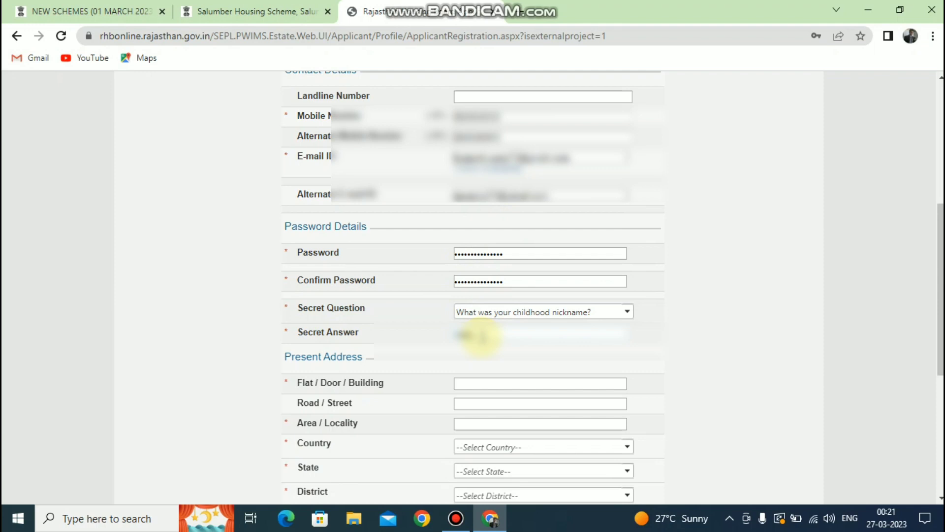
click(471, 383)
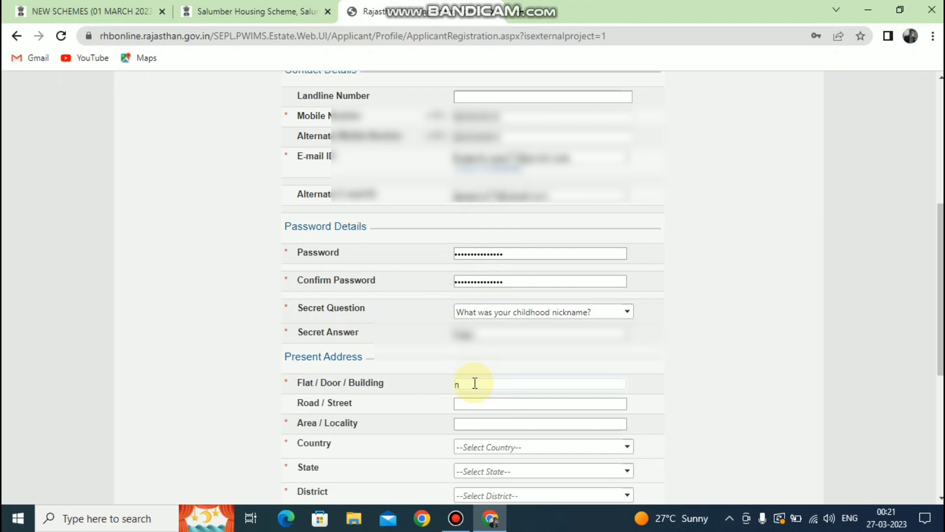
Step: Fill in the flat, road and locality fields of the present address
text(M)
text(NA)
click(466, 403)
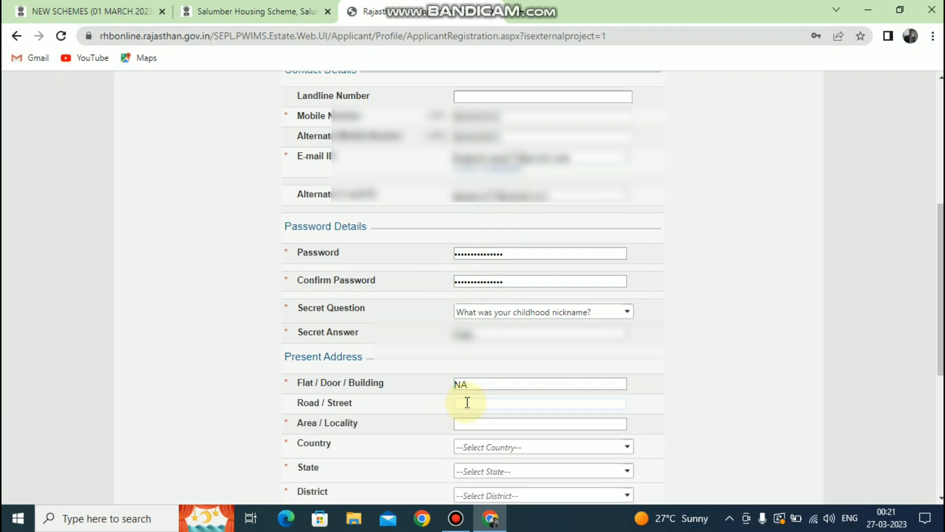
text(NAMain Road)
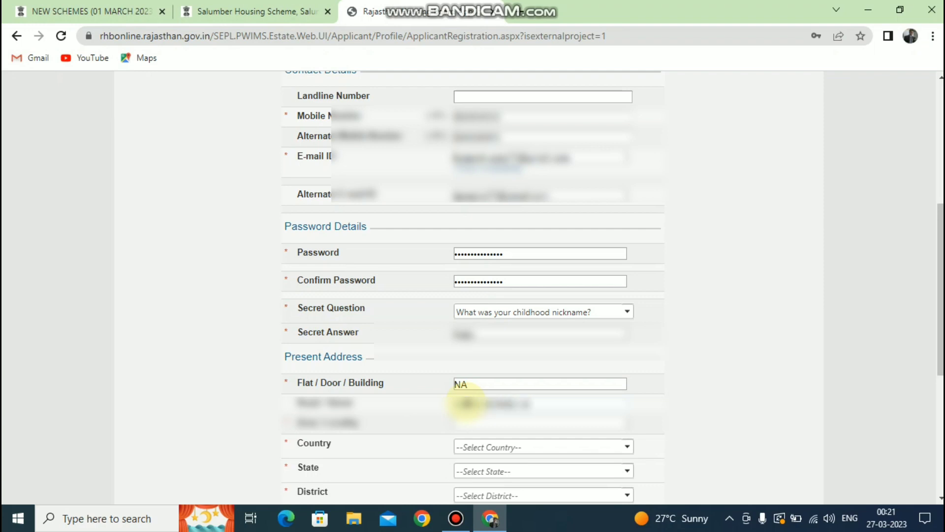
click(469, 425)
text(Civil Lines)
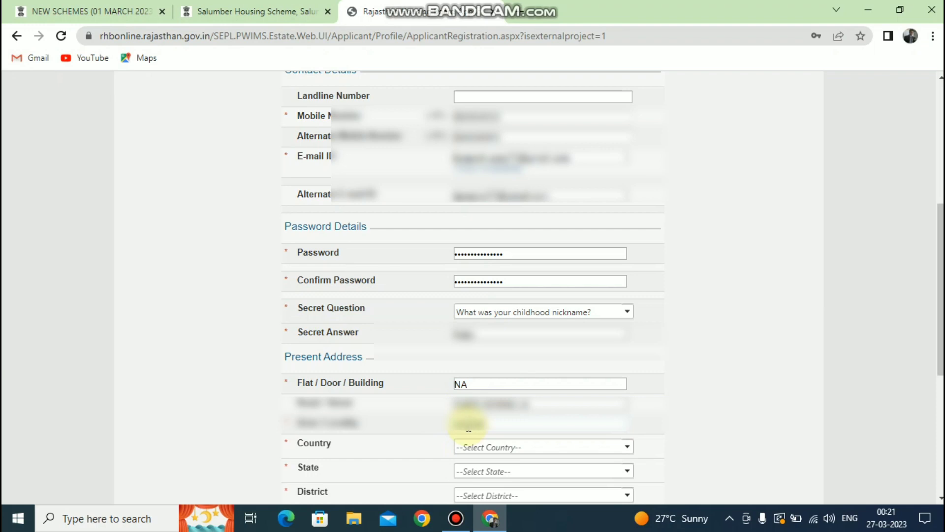
text(a)
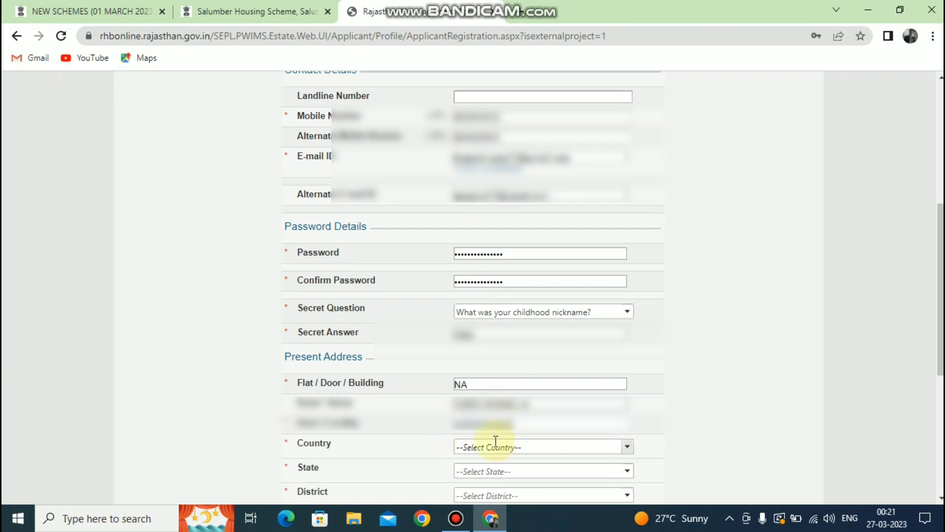
Step: Select INDIA as country, choose the state and district, and enter the pincode
click(483, 451)
click(470, 463)
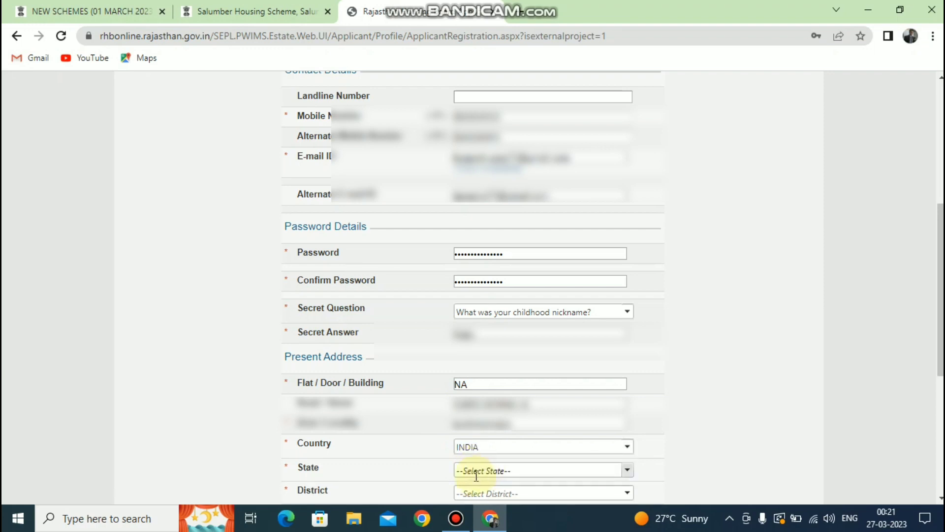
click(484, 473)
click(480, 461)
click(470, 489)
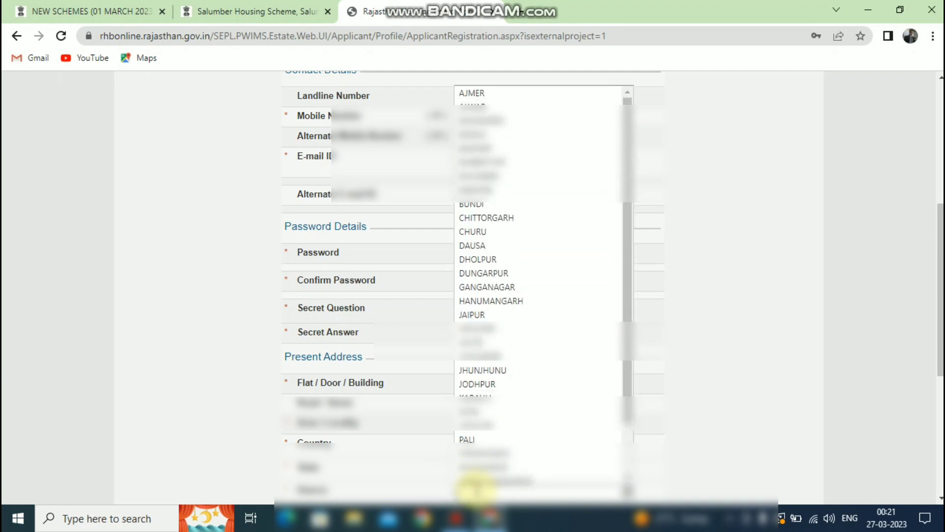
scroll(474, 490, down, 1)
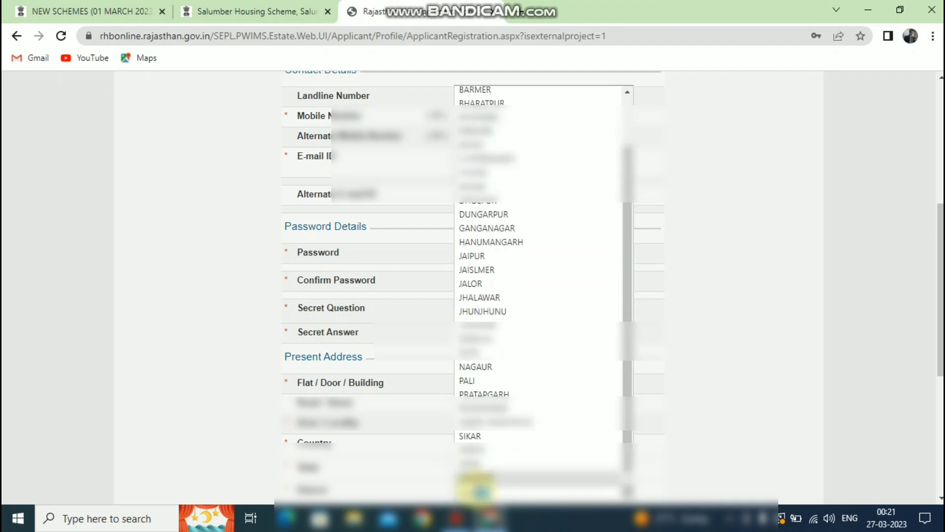
click(475, 474)
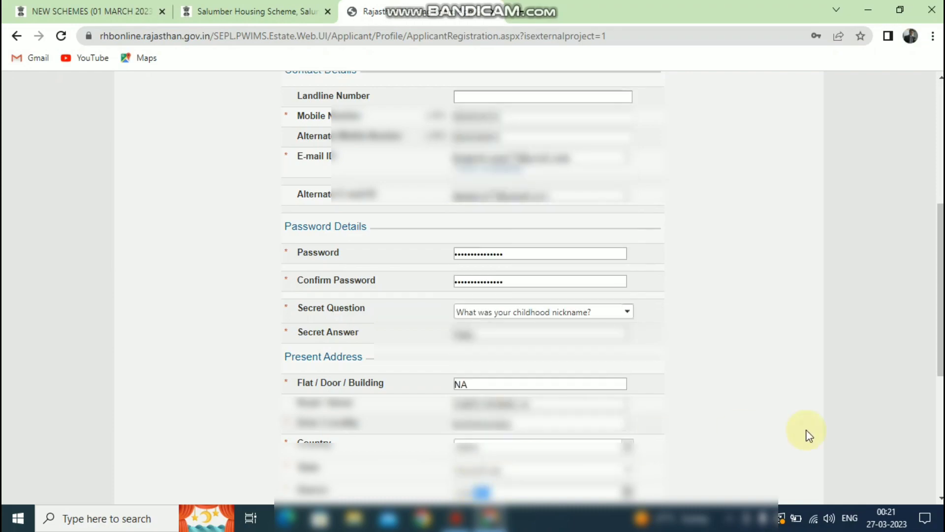
scroll(935, 312, down, 4)
click(480, 292)
text(313027)
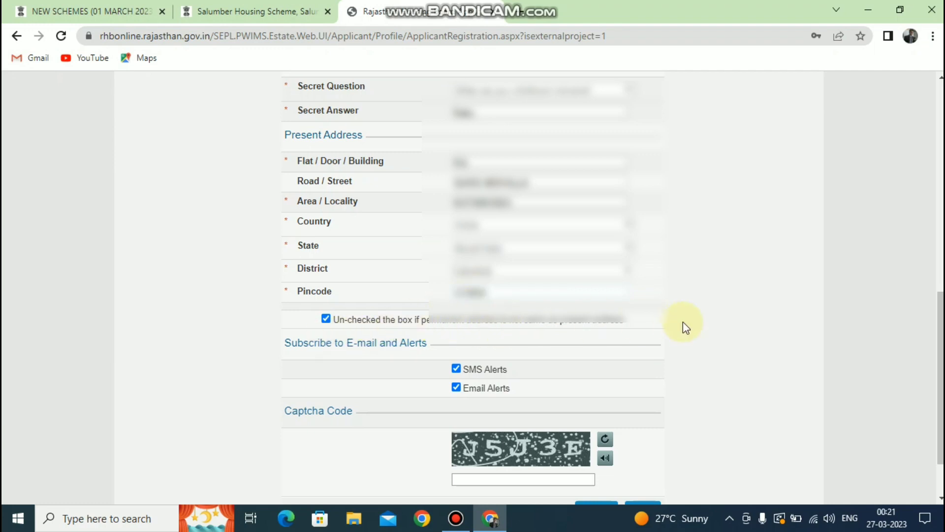
Step: Enter the displayed captcha, submit the registration form, and open a new browser tab
scroll(462, 440, down, 3)
text(J)
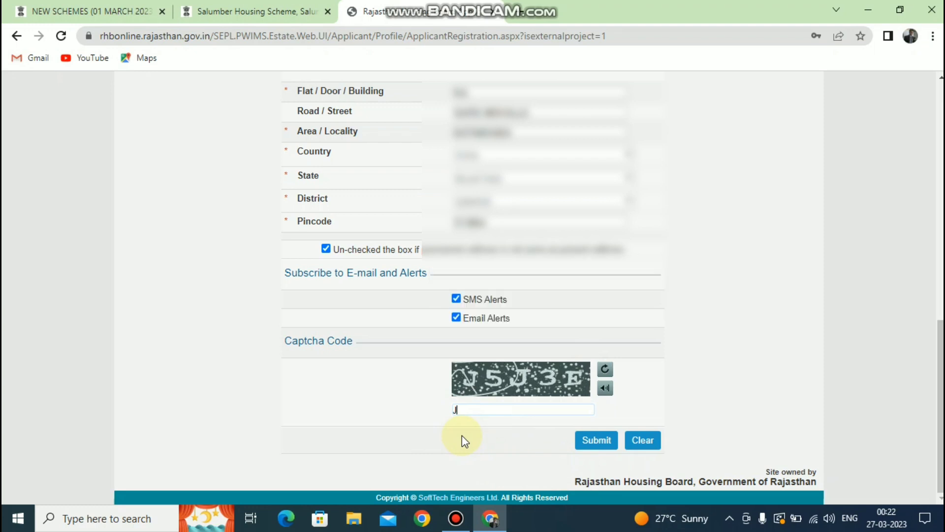
text(5J3E)
click(594, 451)
click(594, 451)
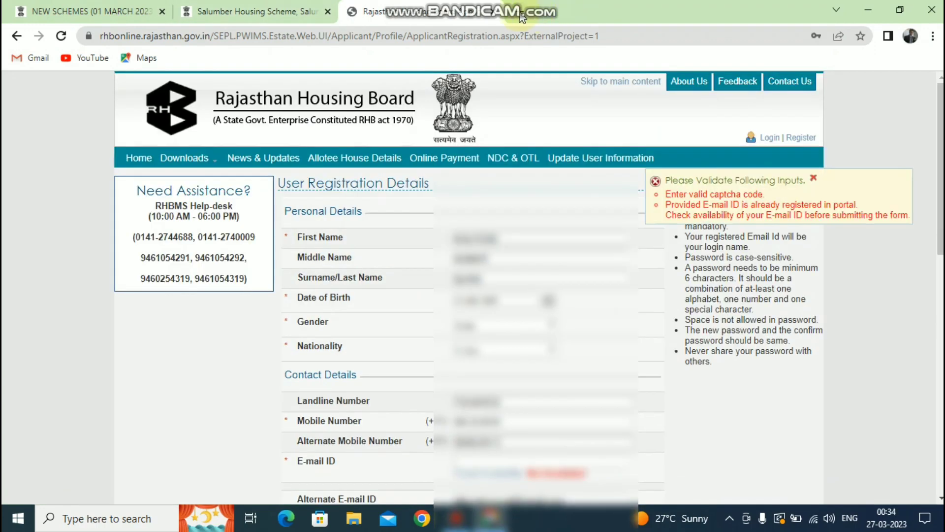
click(522, 17)
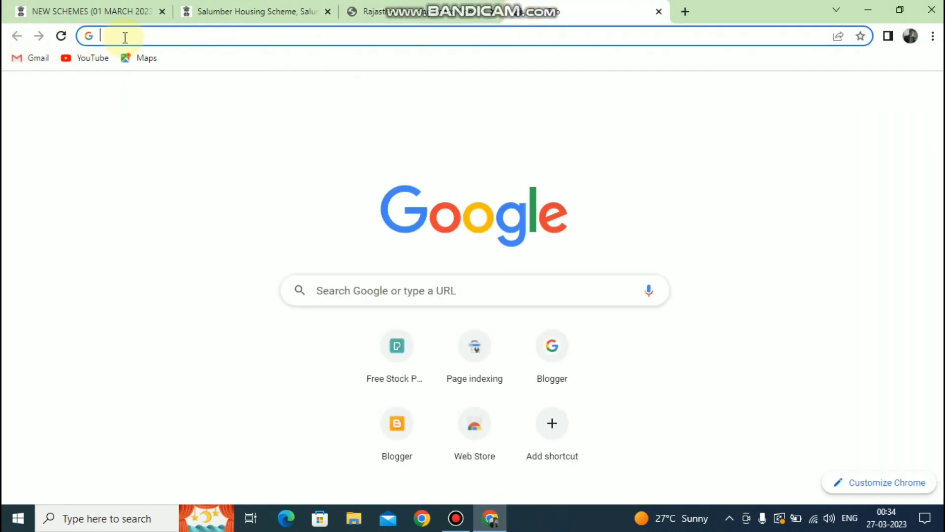
Step: Search for Gmail, open the Rajasthan Housing Board Email Verification mail and follow its verification link
click(125, 37)
text(gmail)
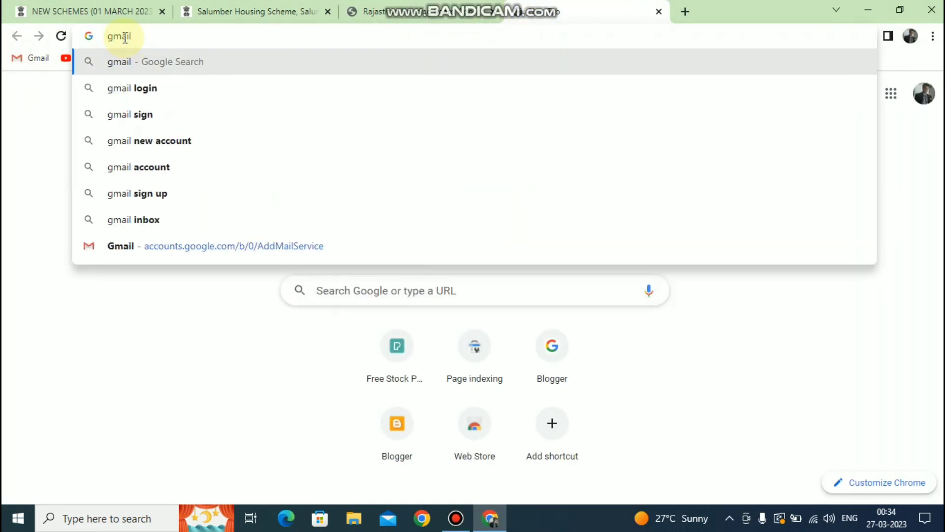
key(Return)
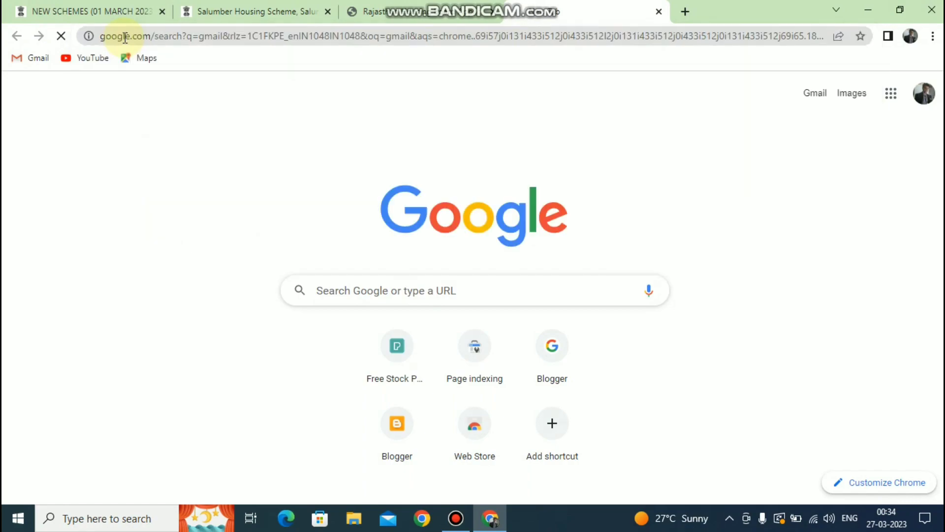
click(164, 246)
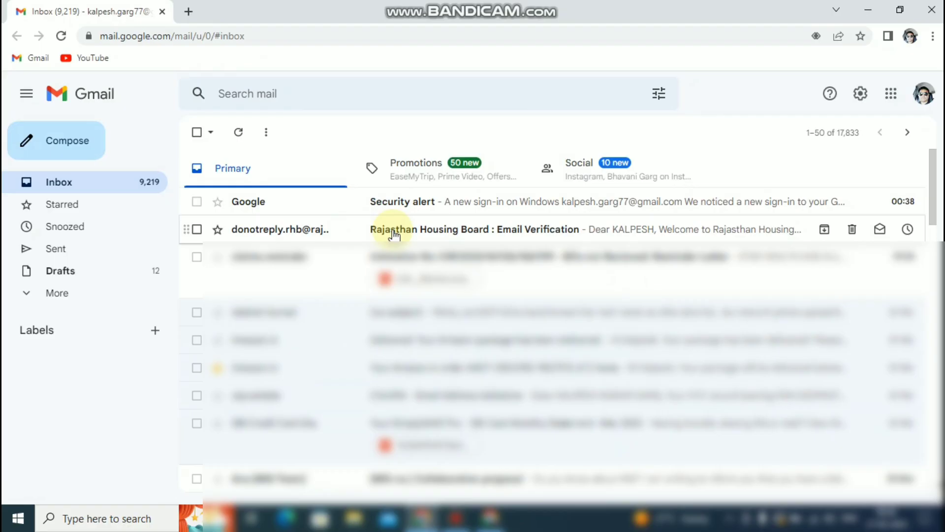
click(439, 229)
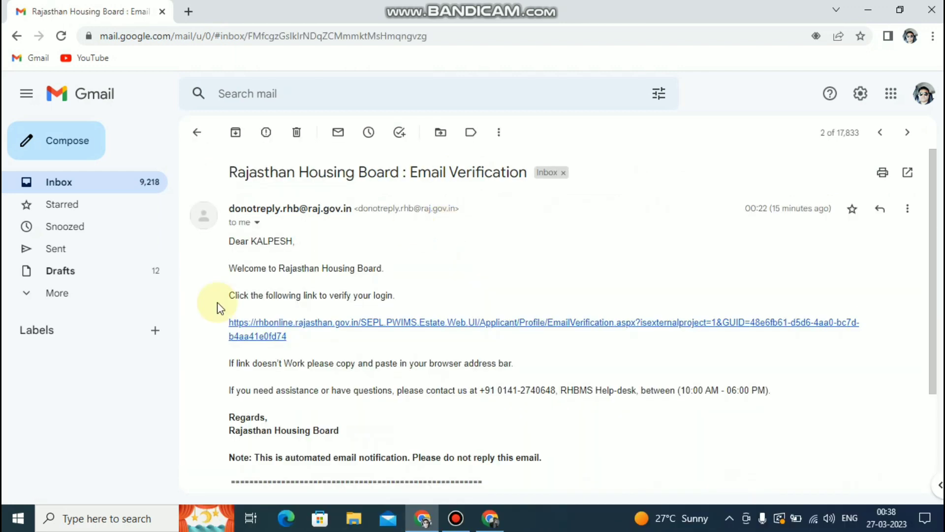
click(280, 333)
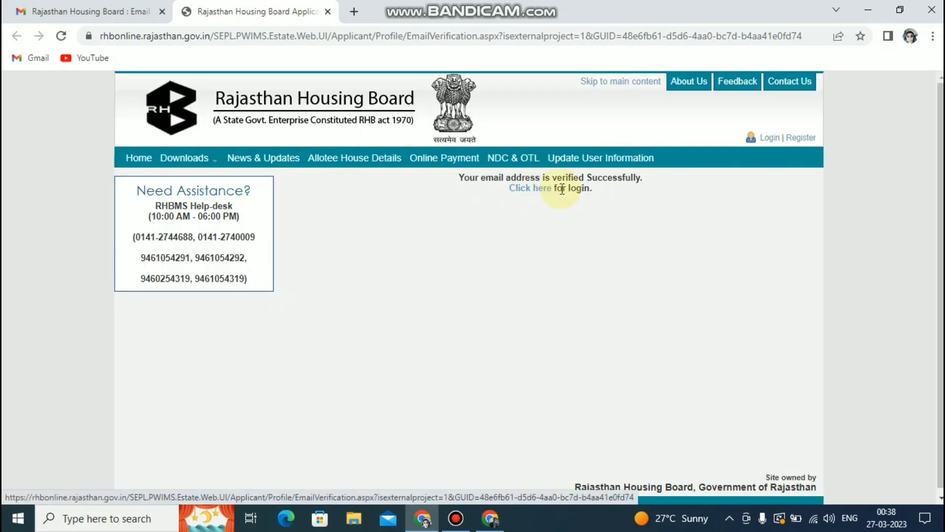
Step: On the RHB login page, enter the login name, password and captcha, then log in
click(531, 190)
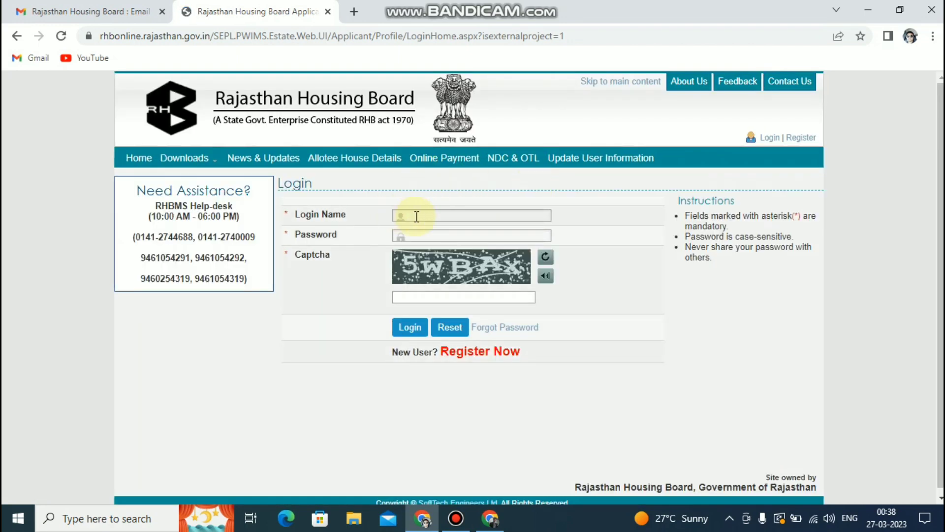
click(416, 217)
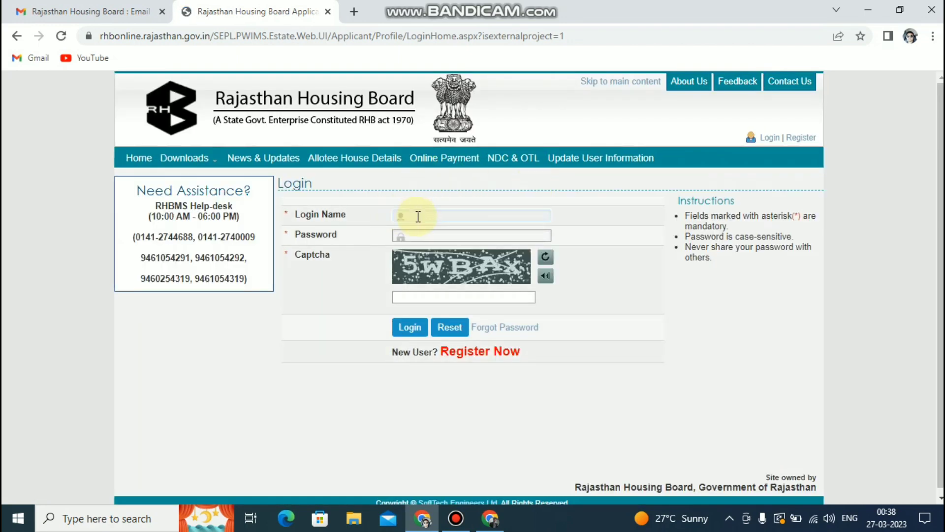
text(kal)
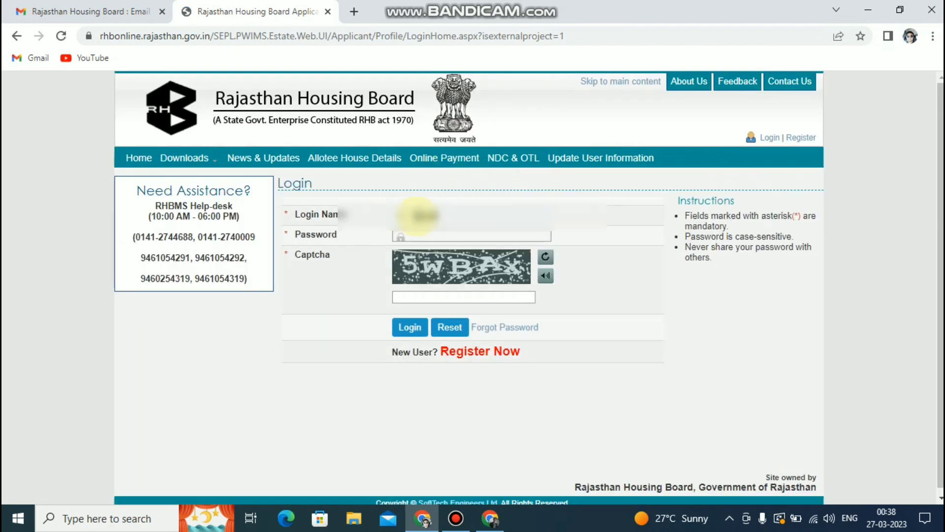
text(pana)
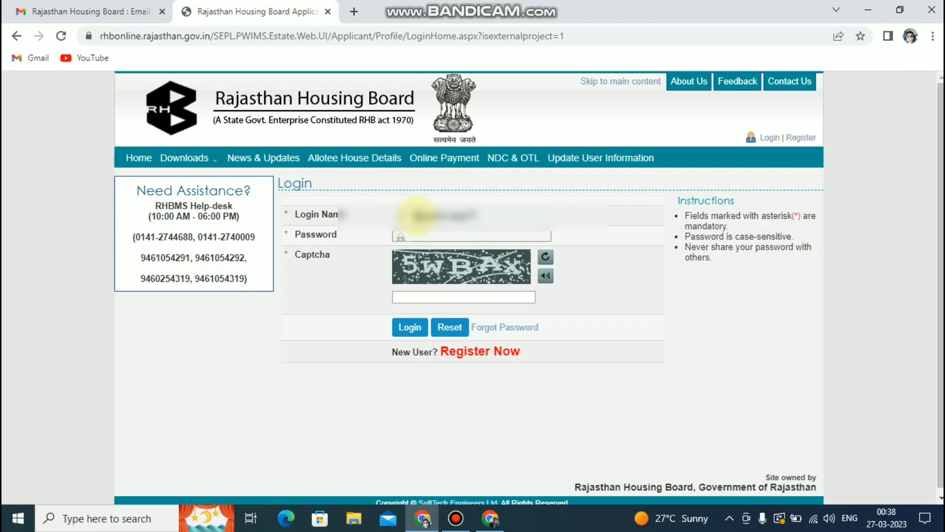
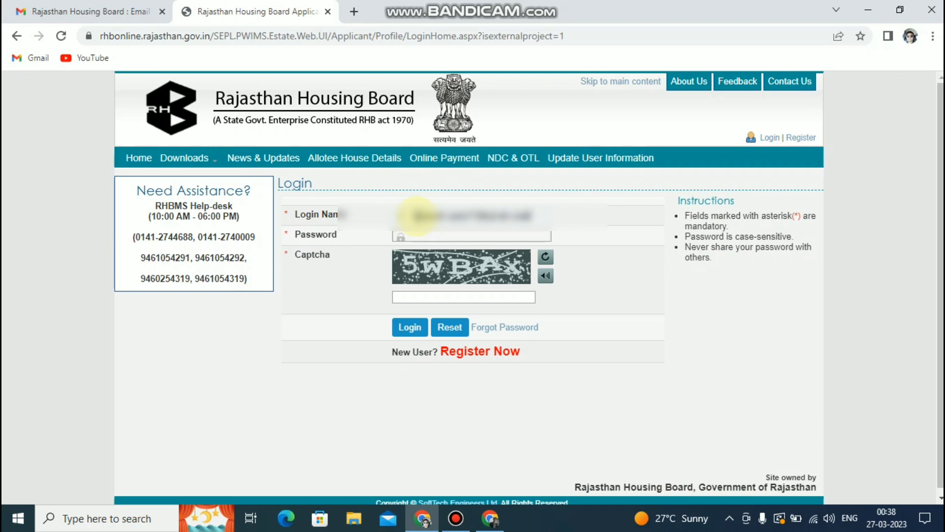
click(420, 237)
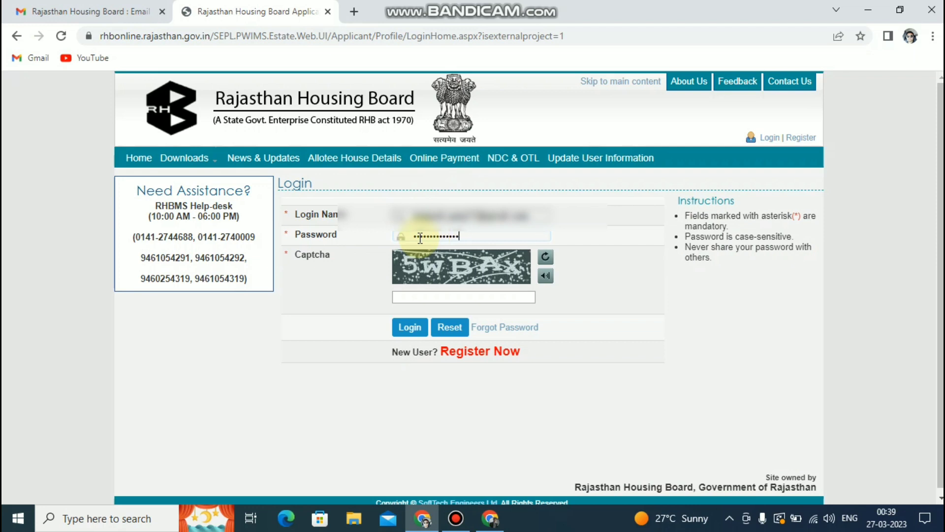
click(413, 293)
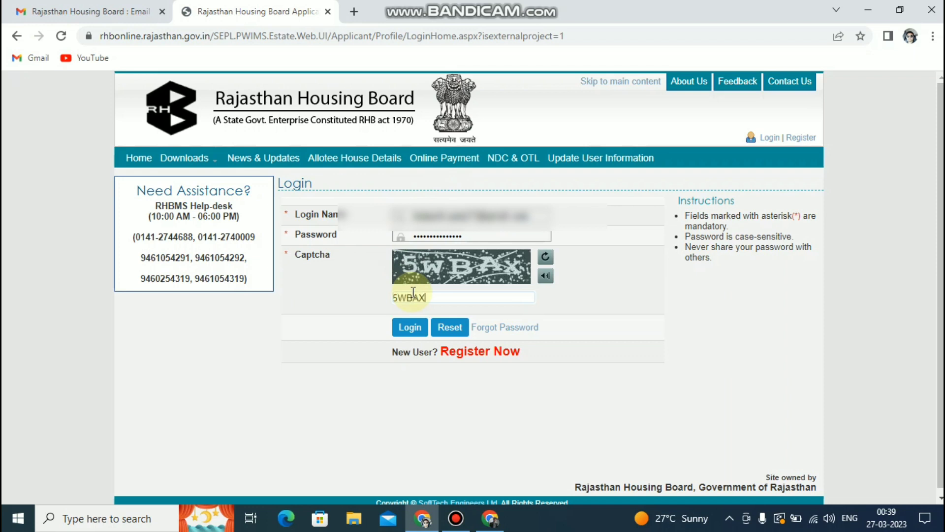
click(411, 335)
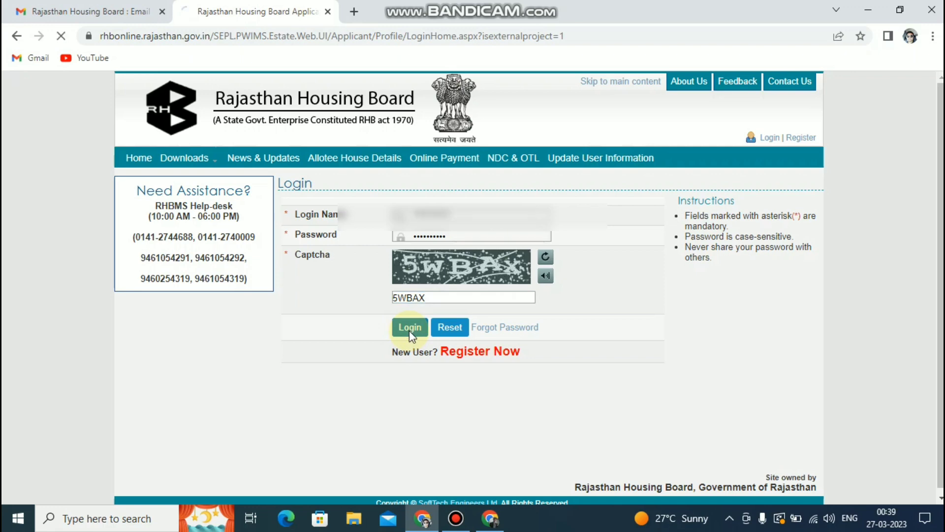